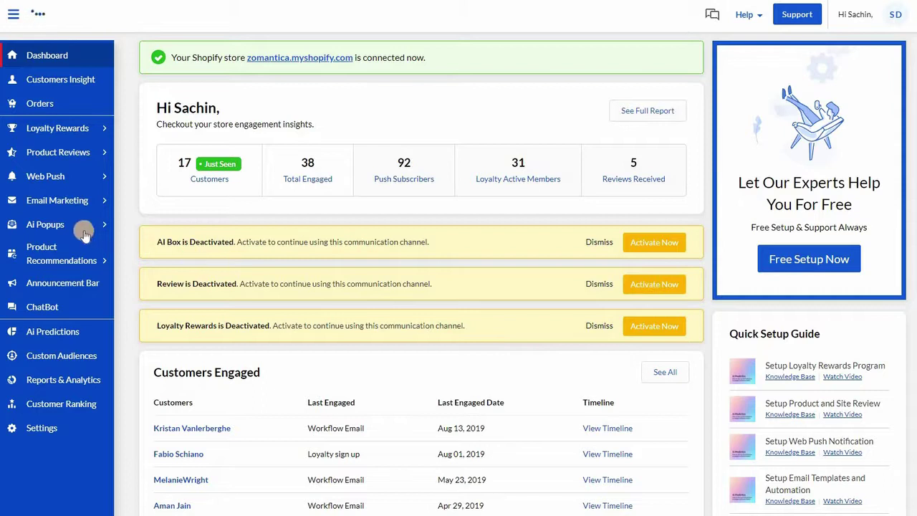
# Open the AI Popups newsletter signup forms and start creating a new form
pyautogui.click(84, 234)
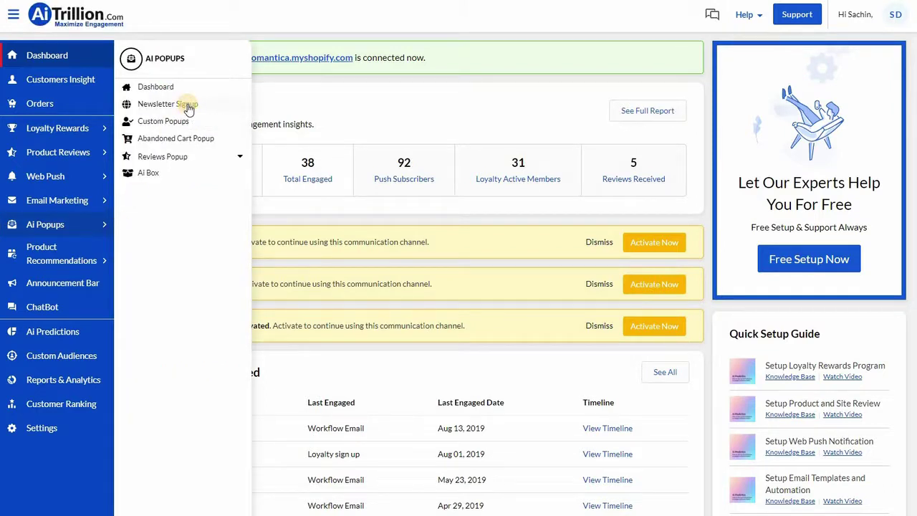
pyautogui.click(187, 105)
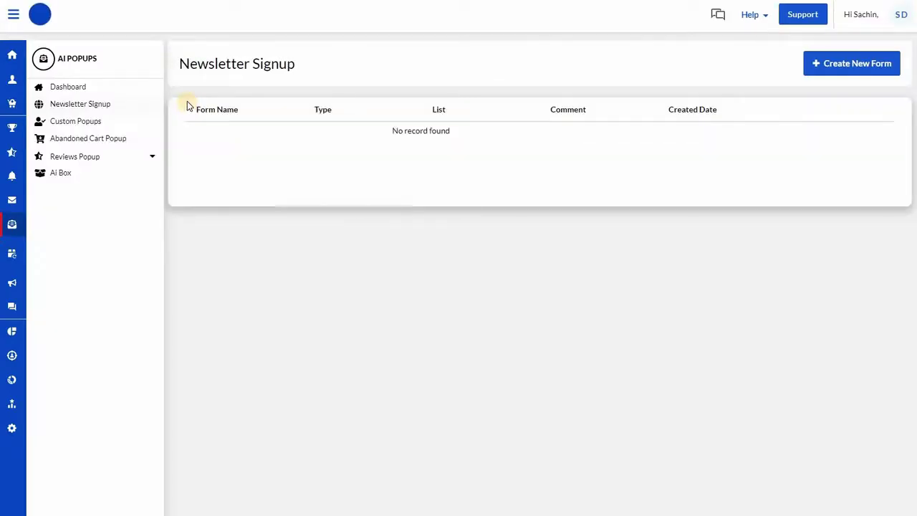
pyautogui.click(866, 65)
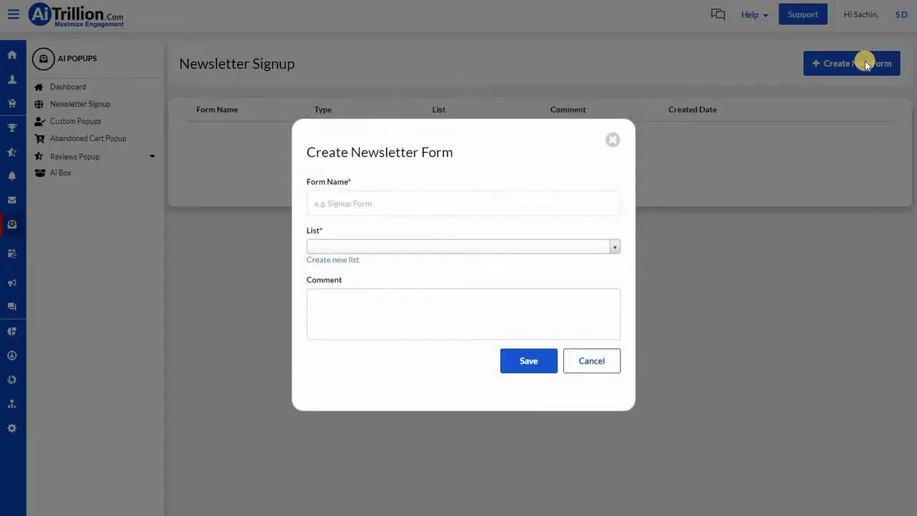
# Name the form "newsletter Signup", assign it to Newsletter Form List, and save it
pyautogui.click(338, 200)
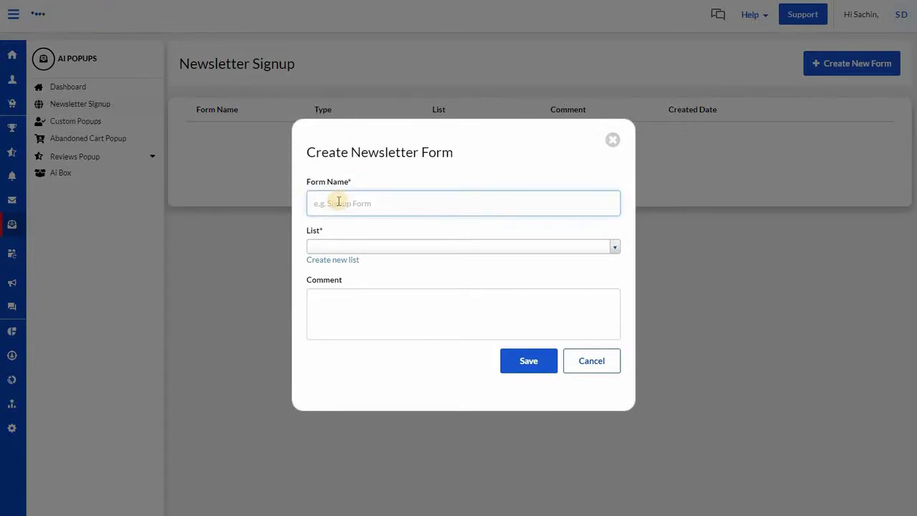
pyautogui.write('newsletter S')
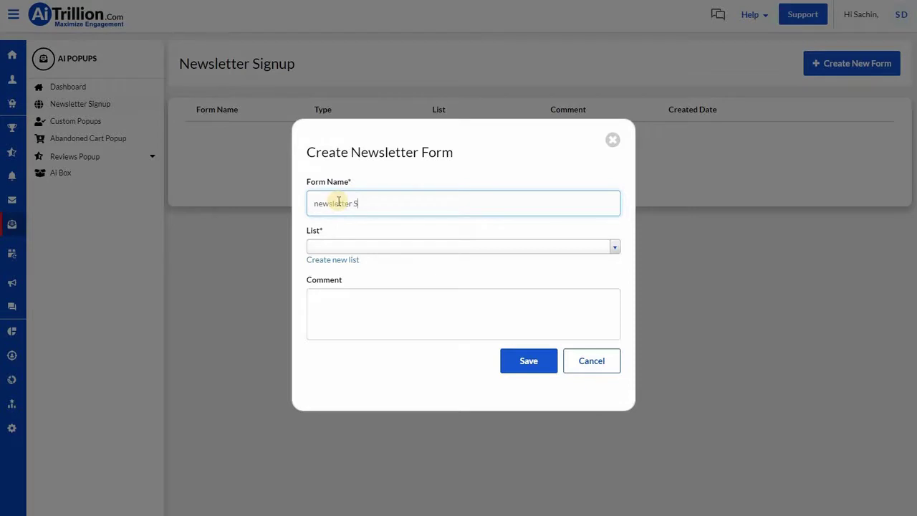
pyautogui.write('ignup')
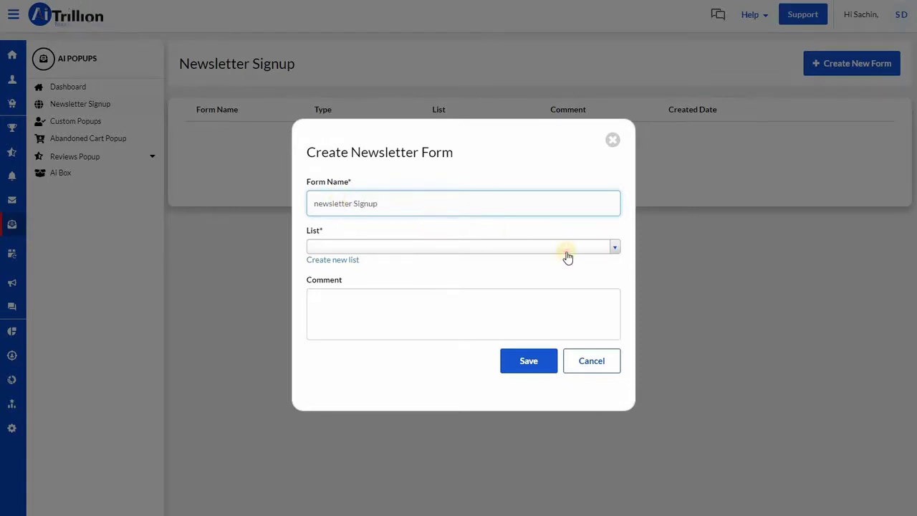
pyautogui.click(566, 247)
pyautogui.click(467, 297)
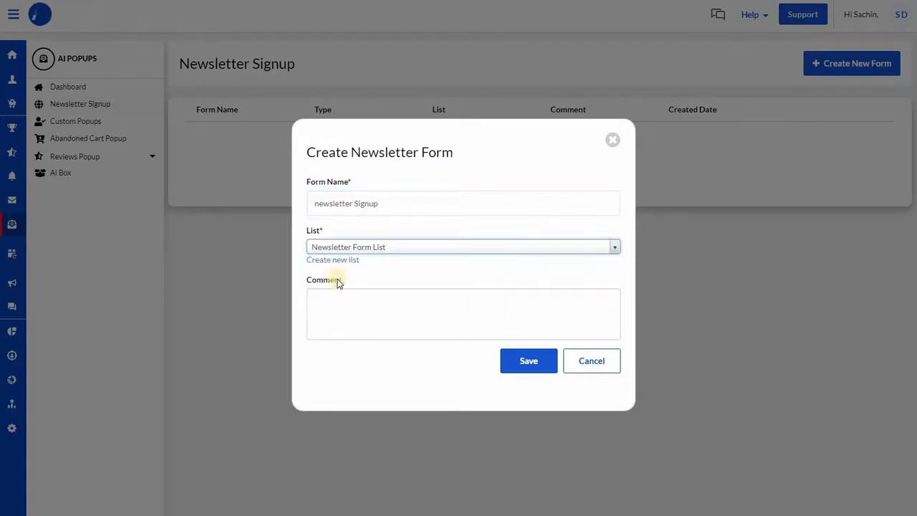
pyautogui.click(354, 298)
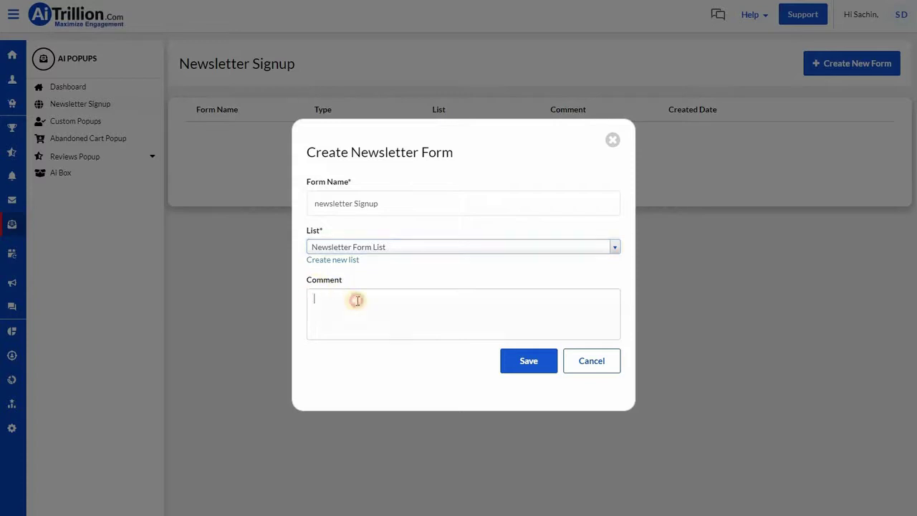
pyautogui.click(543, 363)
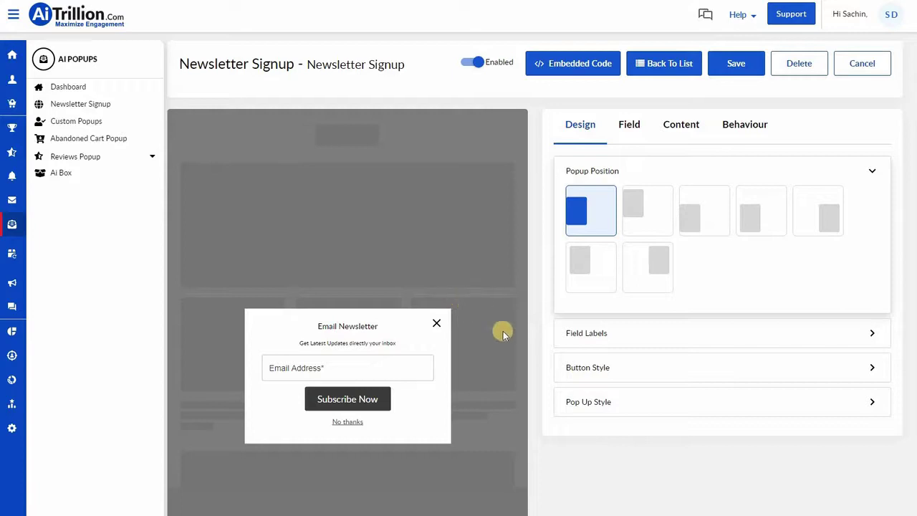
# Try the top and bottom popup positions in the preview, ending back on the vertically centered position
pyautogui.click(634, 205)
pyautogui.click(598, 213)
pyautogui.click(647, 213)
pyautogui.click(702, 217)
pyautogui.click(752, 215)
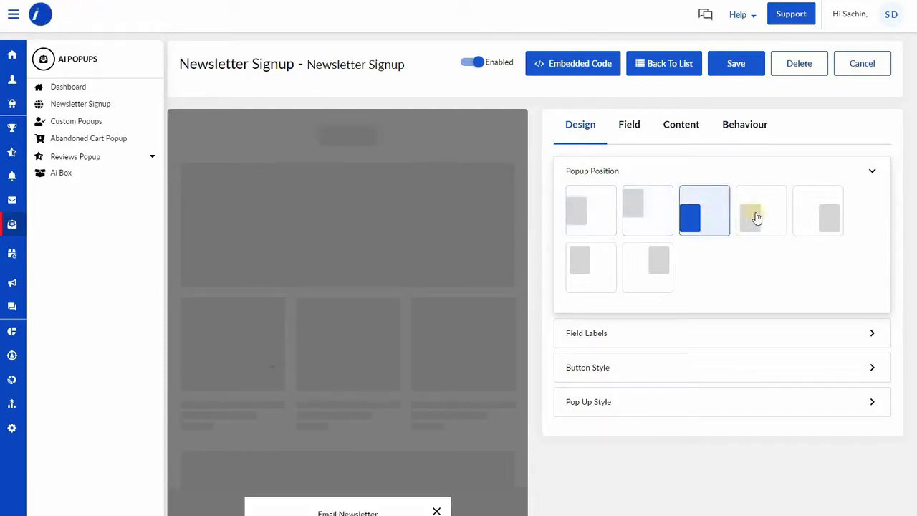
pyautogui.click(644, 214)
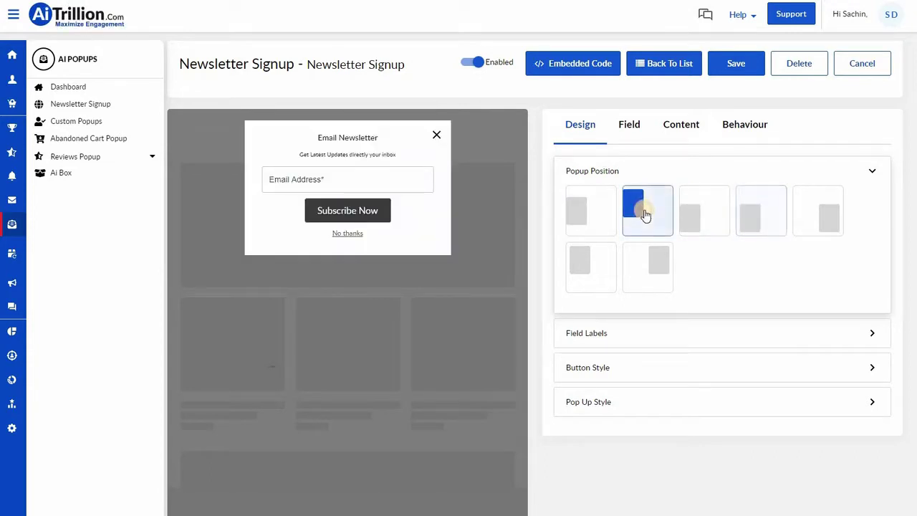
pyautogui.click(757, 225)
pyautogui.click(649, 225)
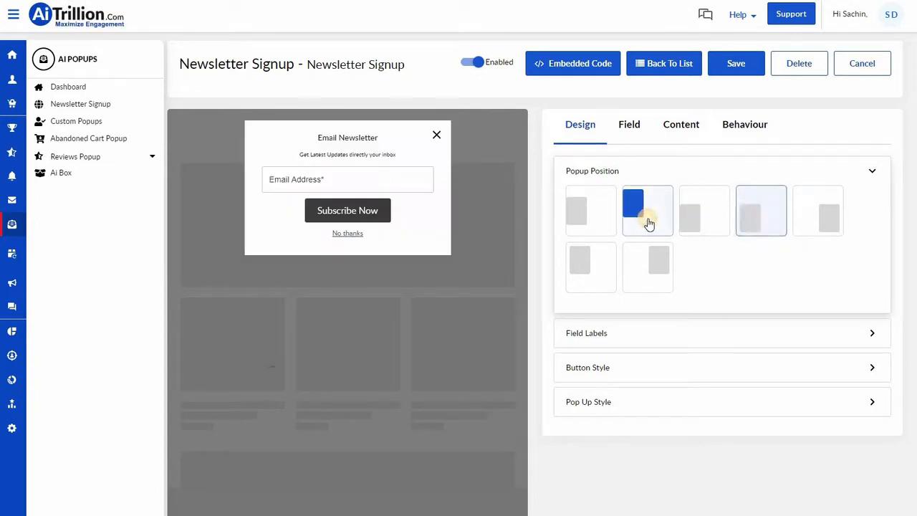
pyautogui.click(586, 224)
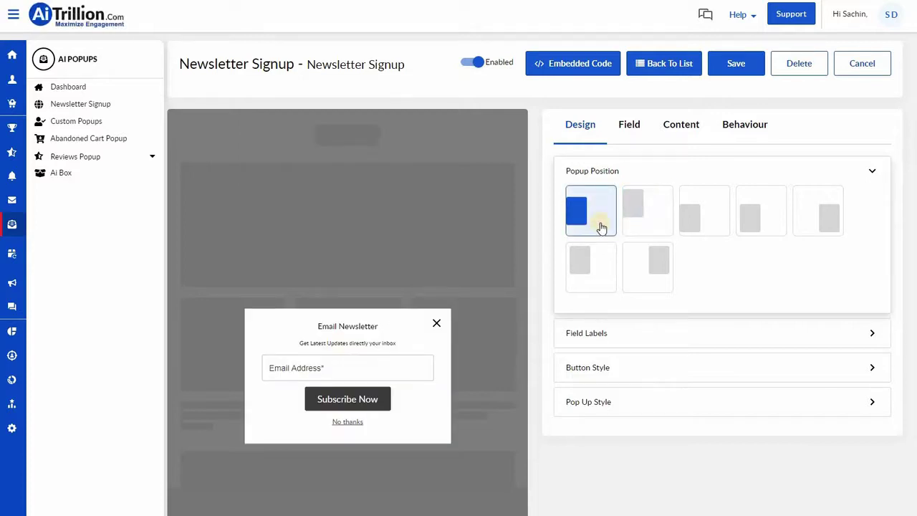
# Examine the font and text color options for the field labels and the styling and alignment options for the button
pyautogui.click(656, 330)
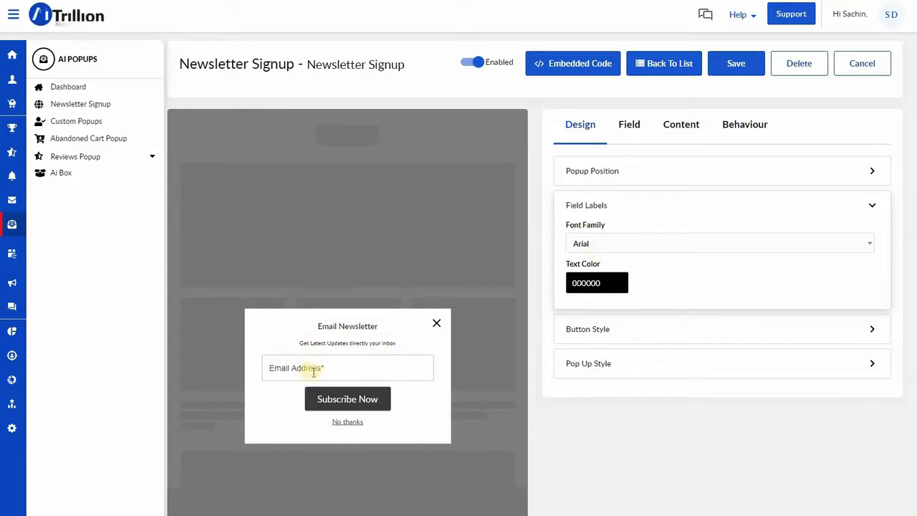
pyautogui.click(610, 282)
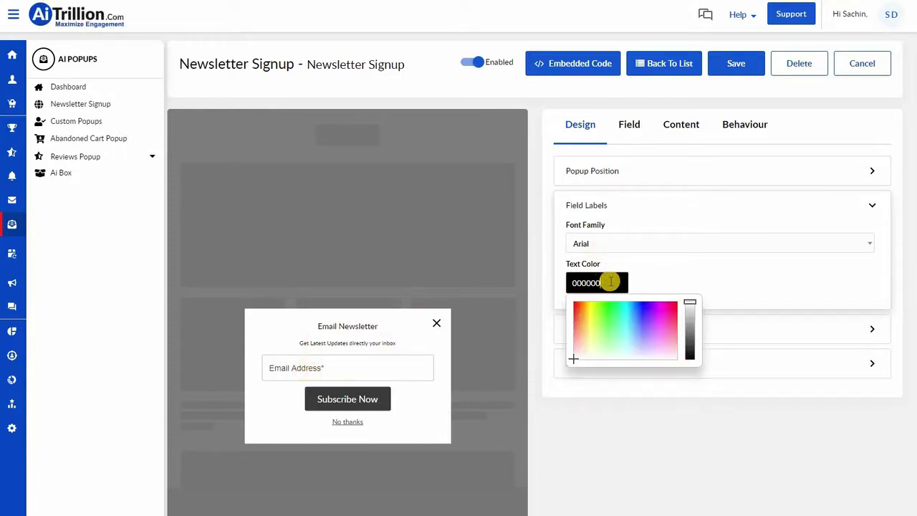
pyautogui.click(670, 280)
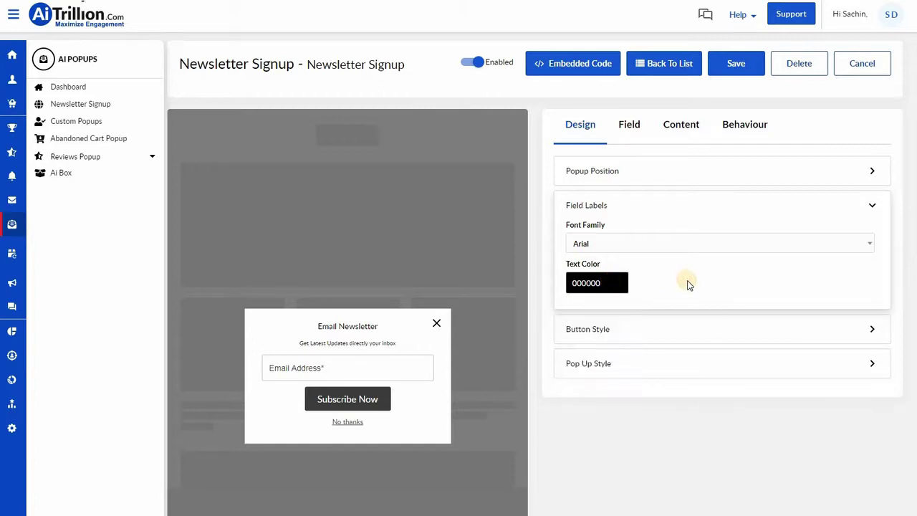
pyautogui.click(609, 331)
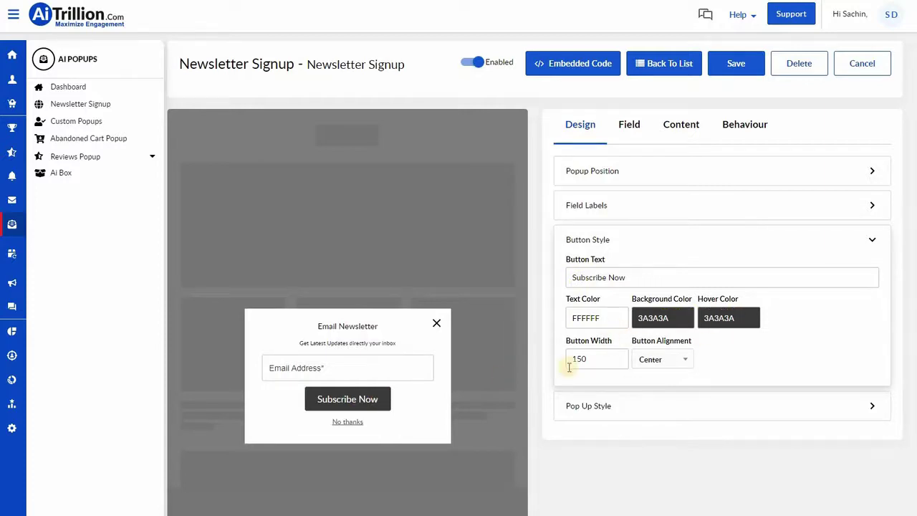
pyautogui.click(682, 362)
pyautogui.click(681, 362)
# Set the popup's overlay opacity to 60% and its width to 400 px
pyautogui.click(637, 409)
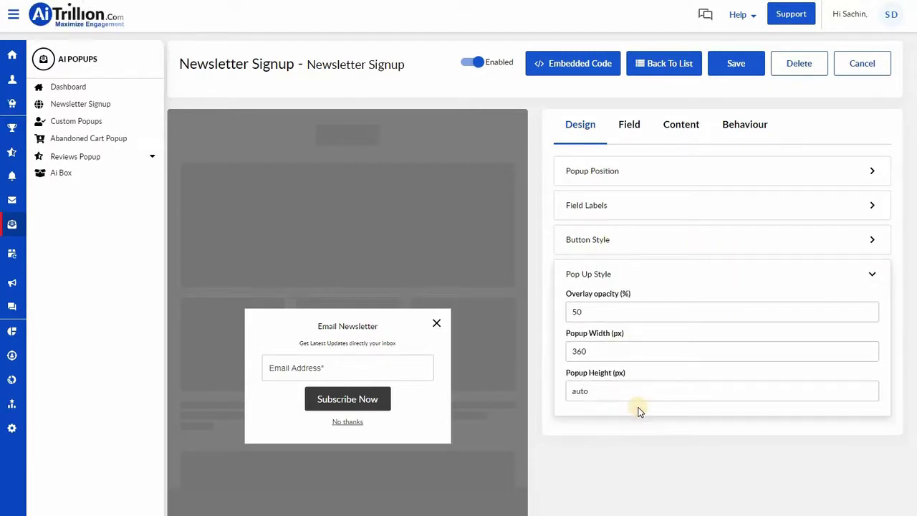
pyautogui.moveTo(604, 311); pyautogui.dragTo(555, 313)
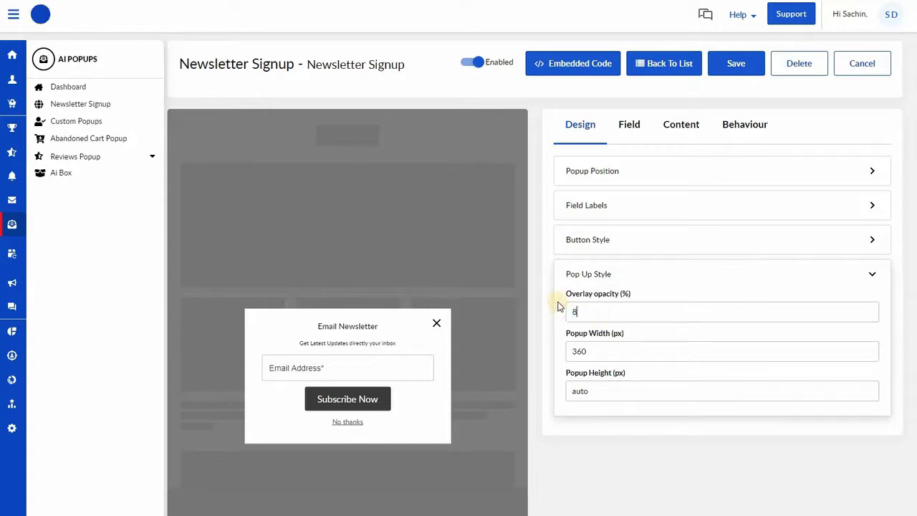
pyautogui.write('80')
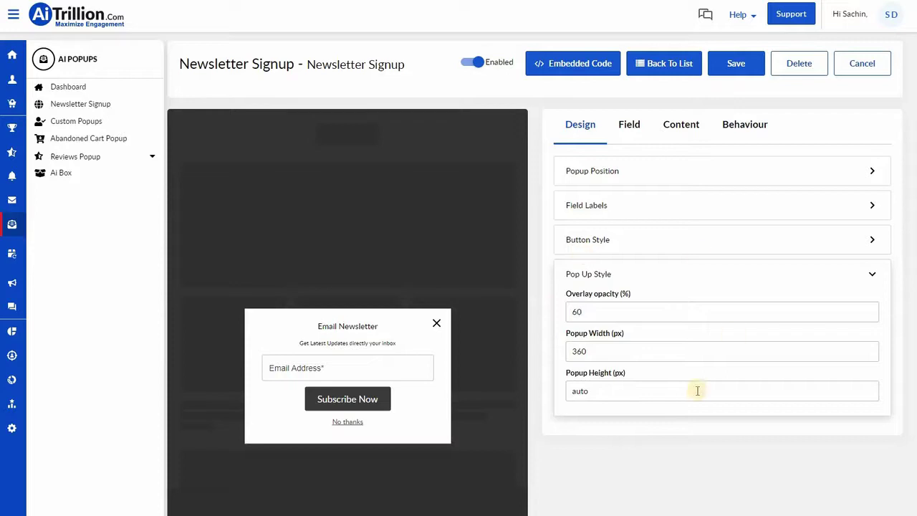
pyautogui.click(604, 348)
pyautogui.moveTo(602, 350); pyautogui.dragTo(567, 358)
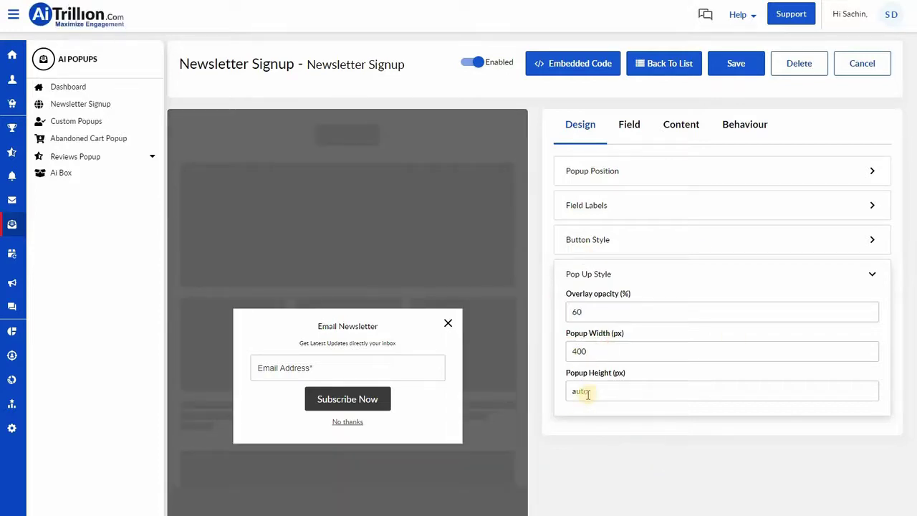
# Add First Name and Last Name fields to the form, leave Phone Number off, and make First Name required
pyautogui.click(634, 130)
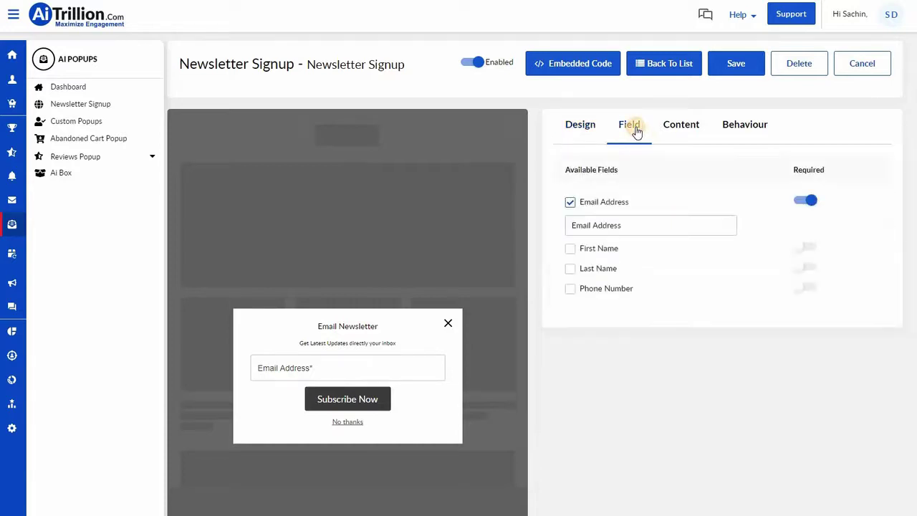
pyautogui.click(571, 249)
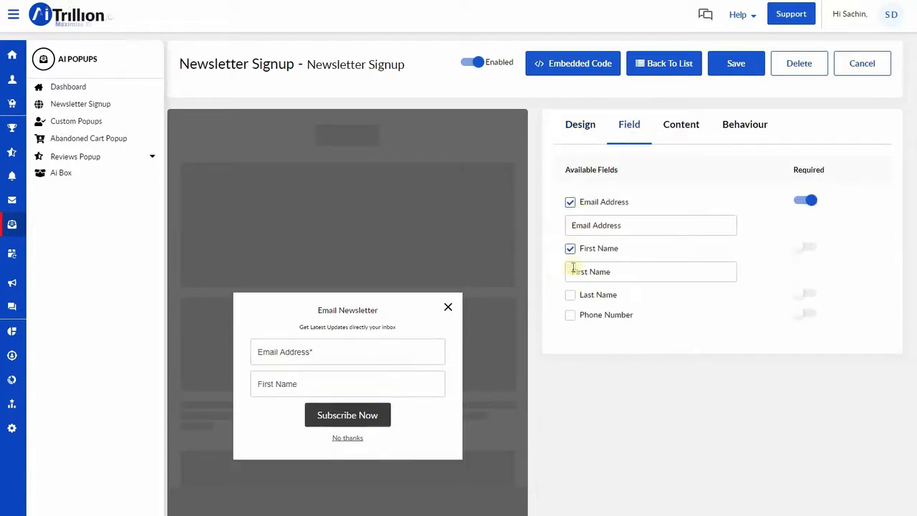
pyautogui.click(571, 295)
pyautogui.click(568, 344)
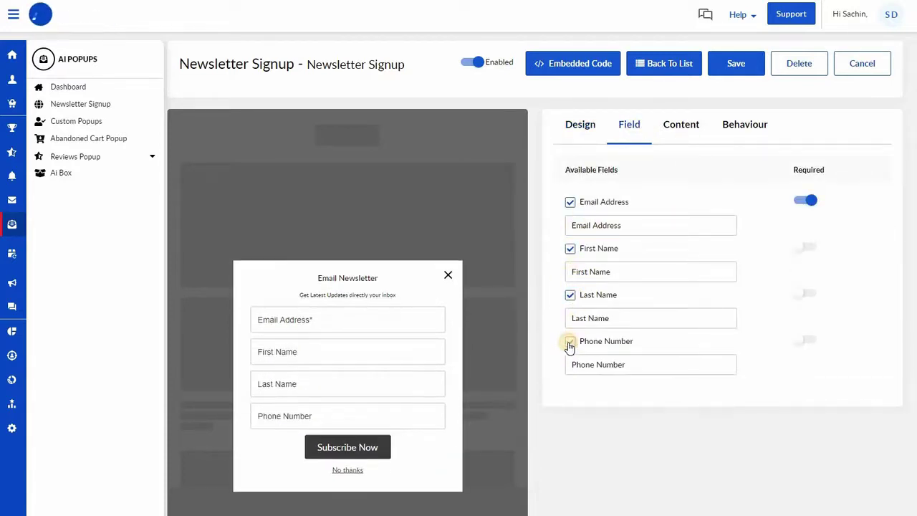
pyautogui.click(569, 344)
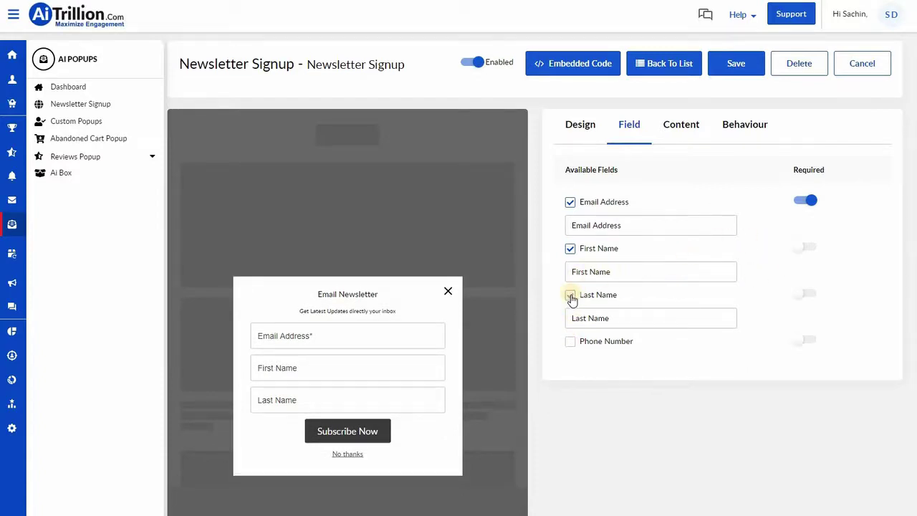
pyautogui.click(804, 248)
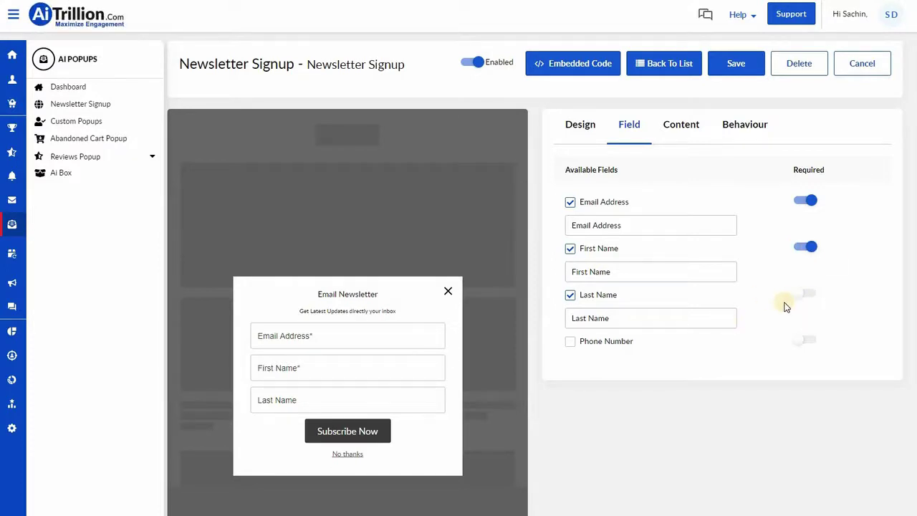
# Upload AiTrillion Logo.png as the popup's content image
pyautogui.click(687, 126)
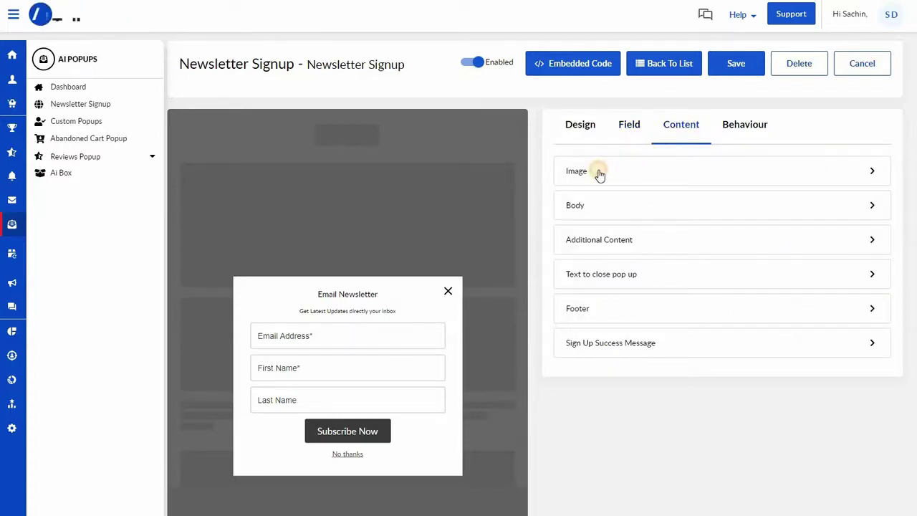
pyautogui.click(600, 172)
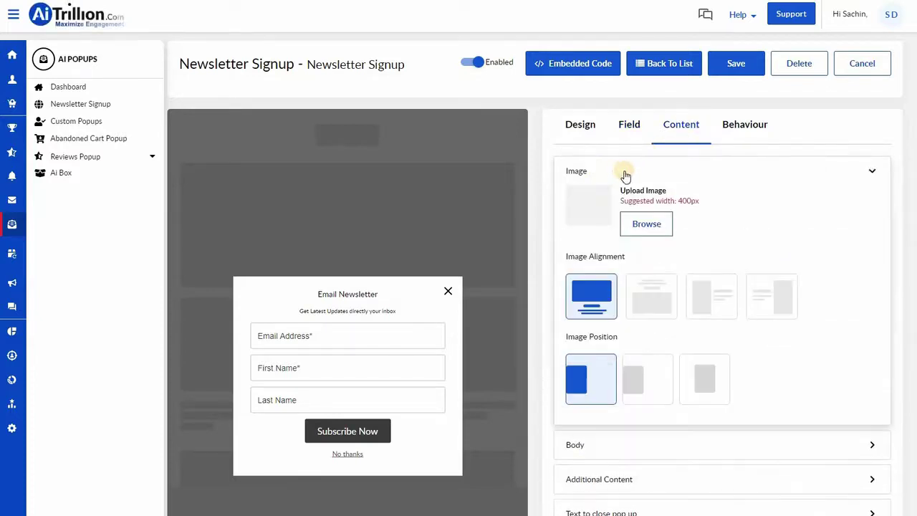
pyautogui.click(646, 224)
pyautogui.click(332, 201)
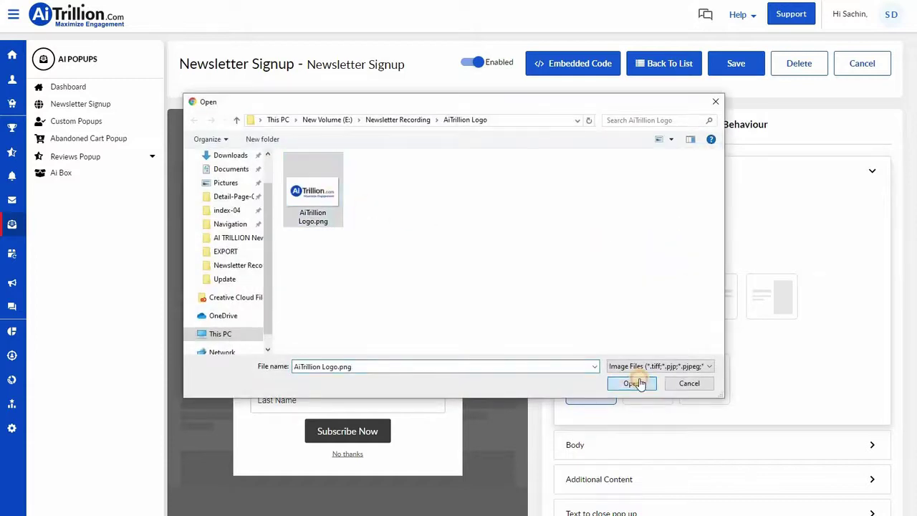
pyautogui.click(637, 380)
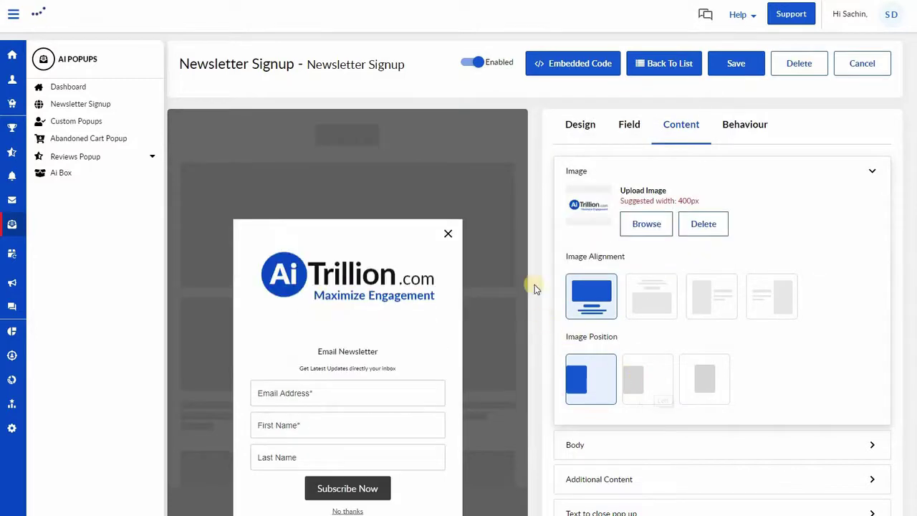
# Try the other image alignments and settle on the logo to the right of the form fields
pyautogui.scroll(-1, 609, 301)
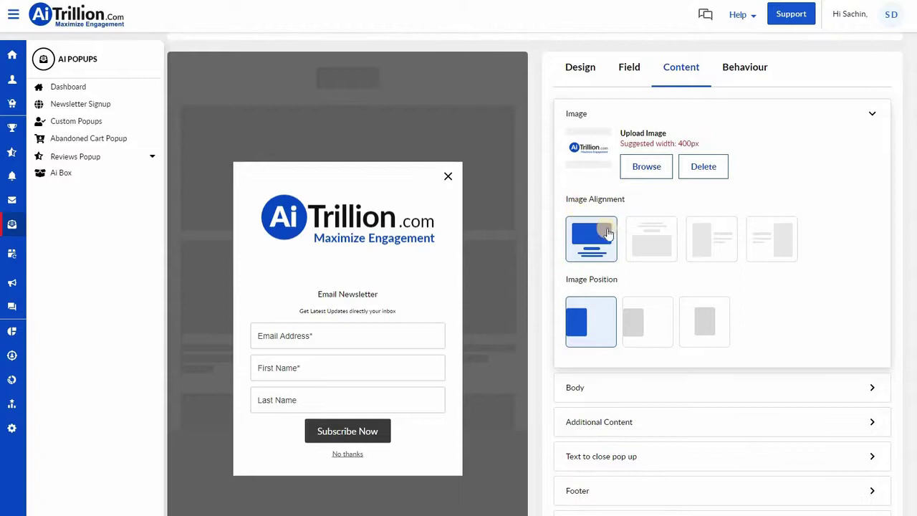
pyautogui.click(655, 238)
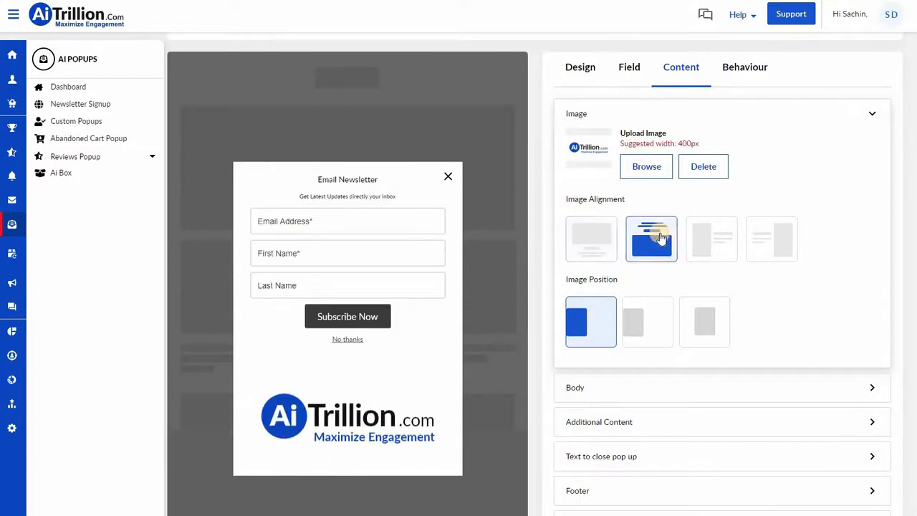
pyautogui.click(709, 238)
pyautogui.click(770, 238)
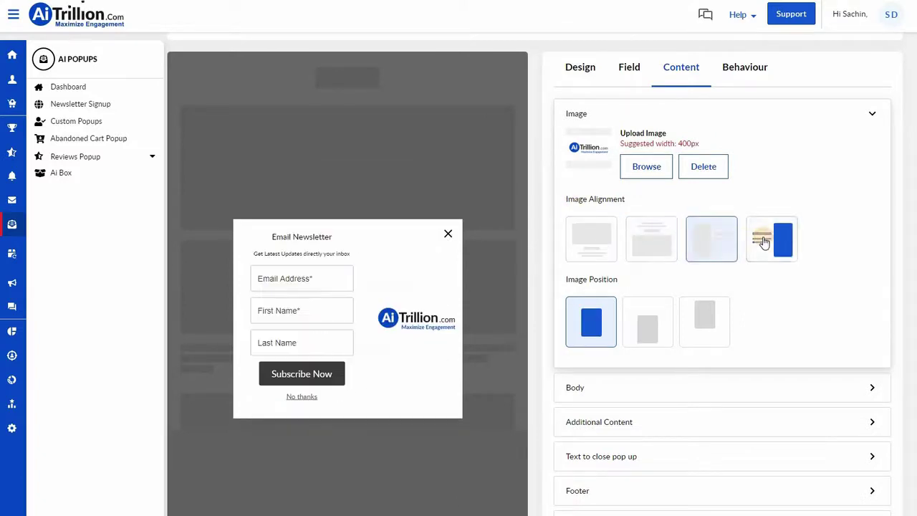
# Try the bottom and top image positions, ending back on the vertically centered one
pyautogui.click(640, 314)
pyautogui.click(695, 313)
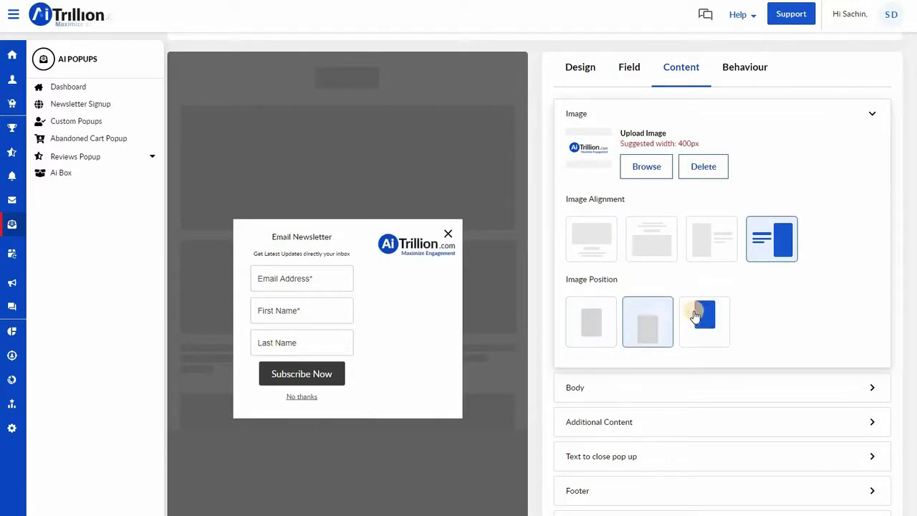
pyautogui.click(606, 321)
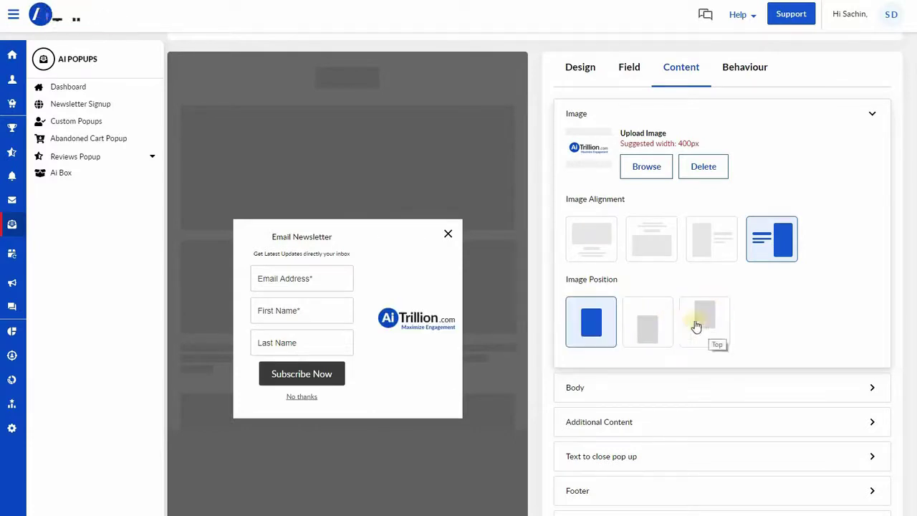
# Set the popup body's background color and border color to FFFFFF, leaving the border and border radius empty
pyautogui.click(587, 394)
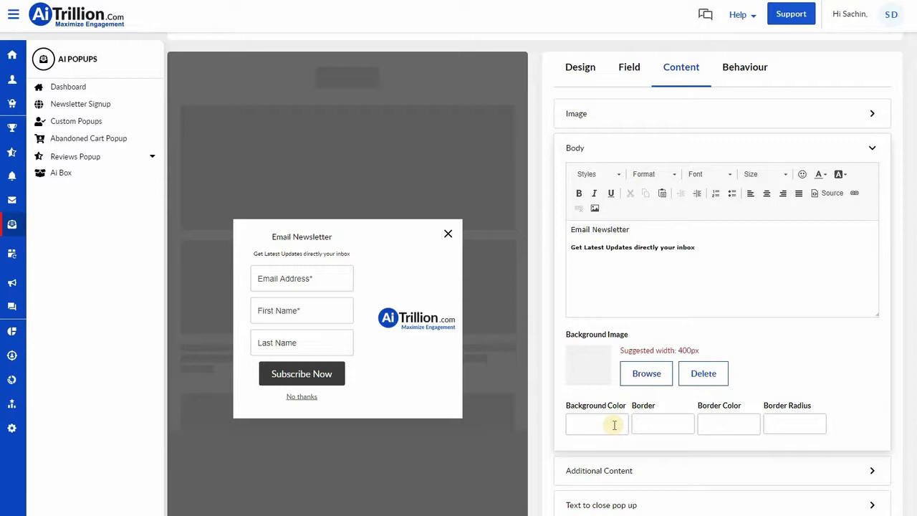
pyautogui.scroll(-1, 614, 422)
pyautogui.click(609, 364)
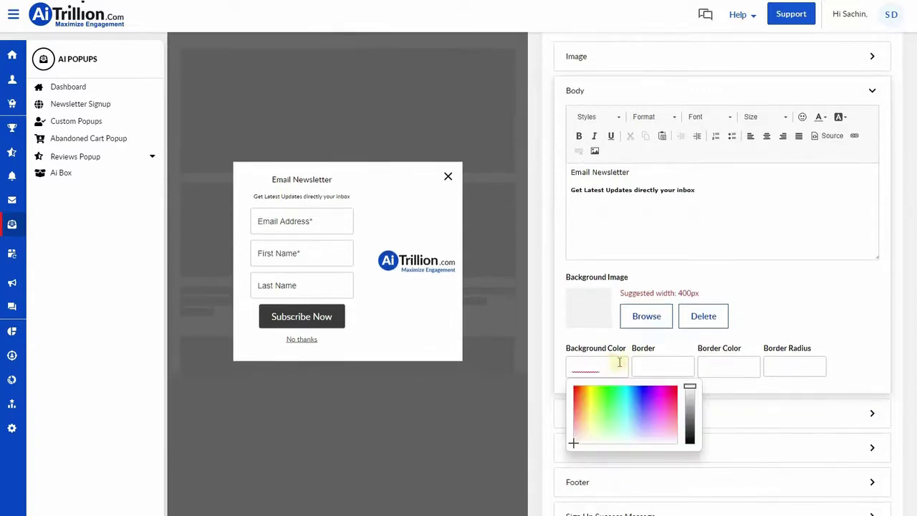
pyautogui.click(658, 365)
pyautogui.click(732, 364)
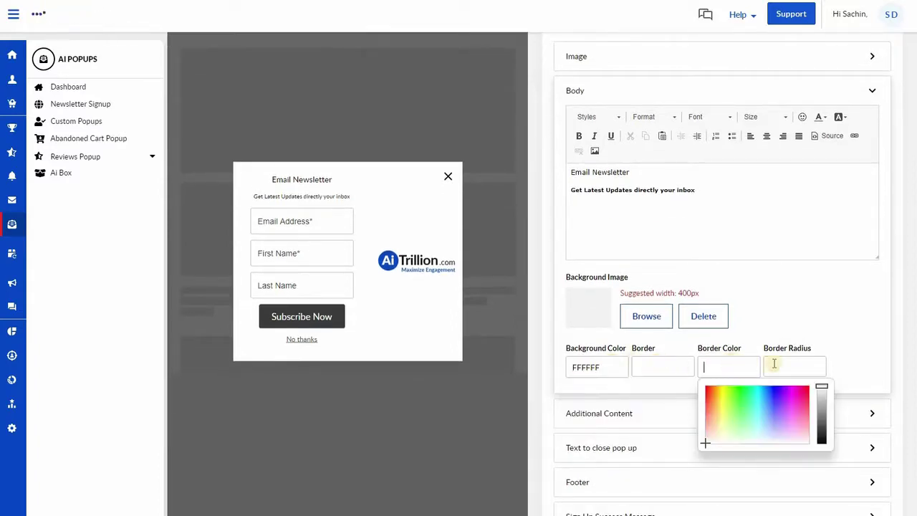
pyautogui.click(805, 366)
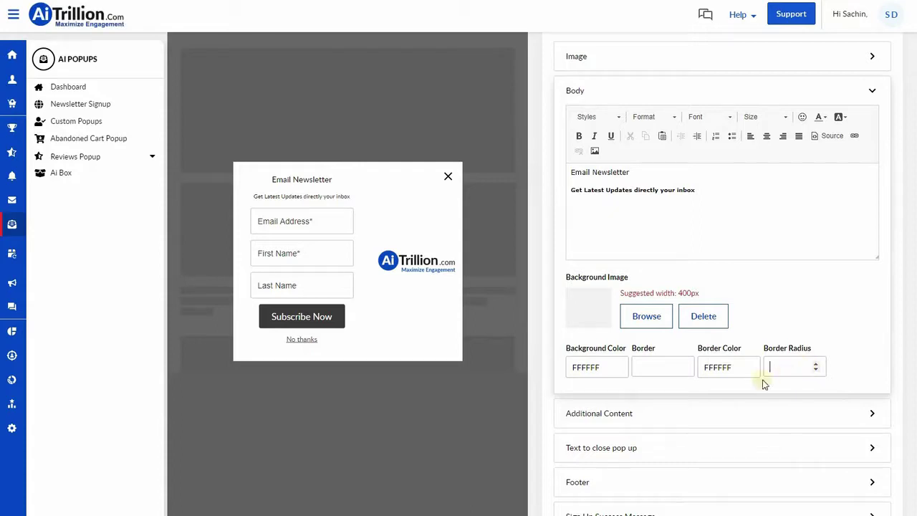
# Add "Privacy Policy" as the popup's additional content, keeping its text alignment centered
pyautogui.click(637, 416)
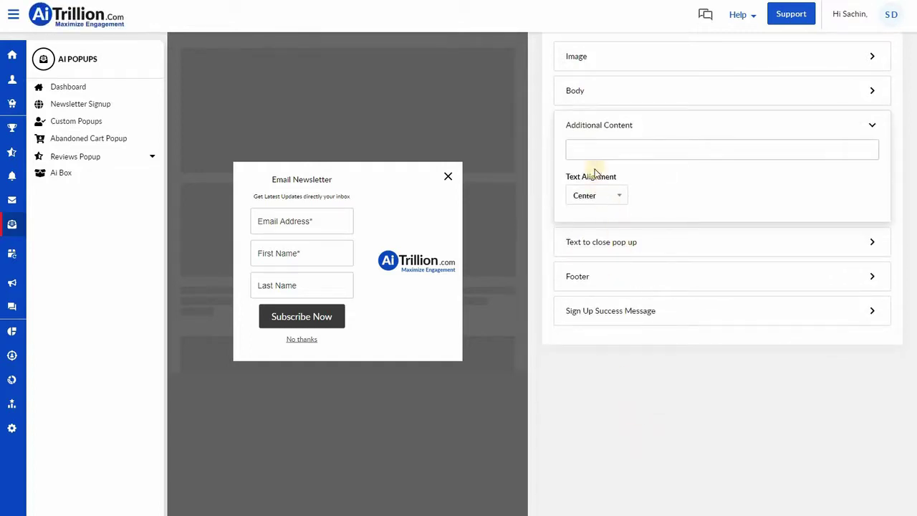
pyautogui.click(614, 146)
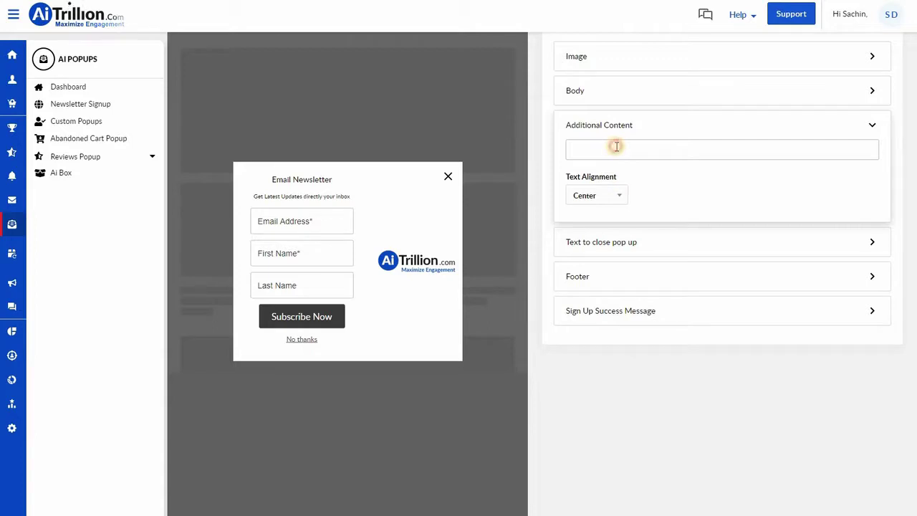
pyautogui.write('Priva')
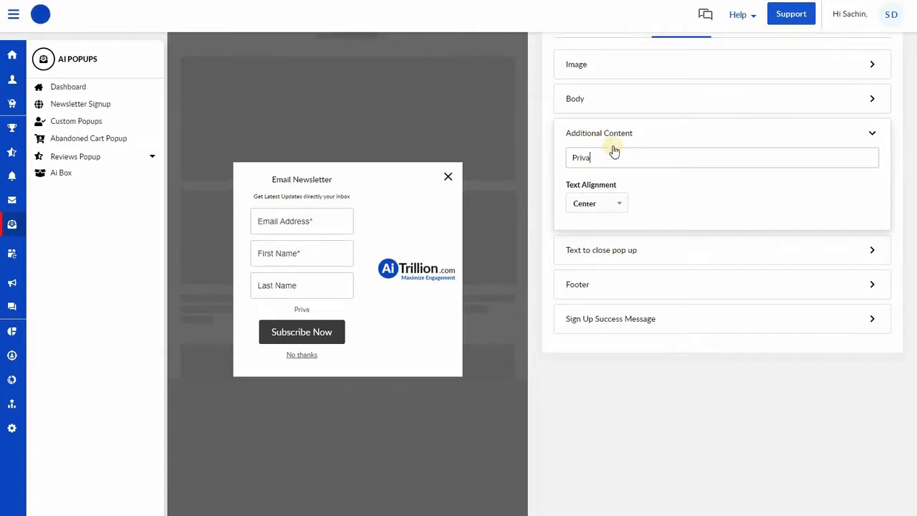
pyautogui.write('cy Policy')
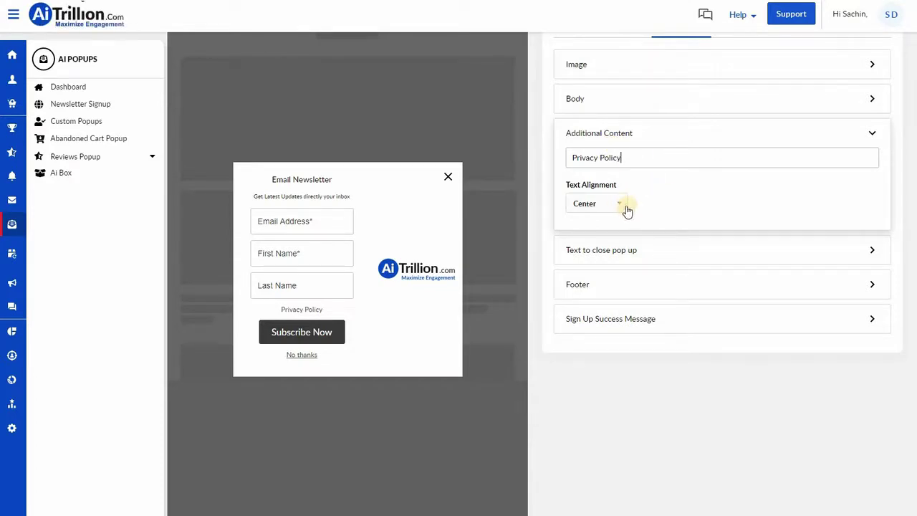
# Review the popup's closing text, footer editor and sign-up success message without changing them
pyautogui.click(652, 256)
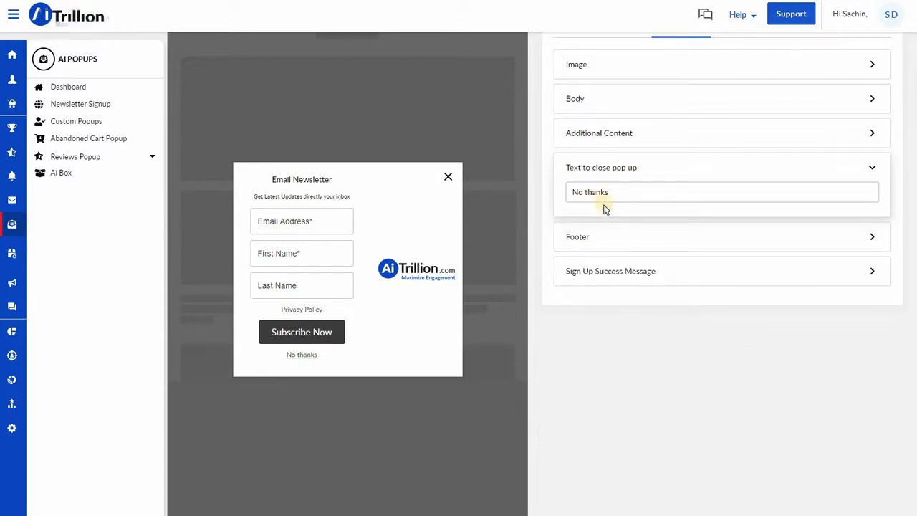
pyautogui.click(598, 239)
pyautogui.click(618, 299)
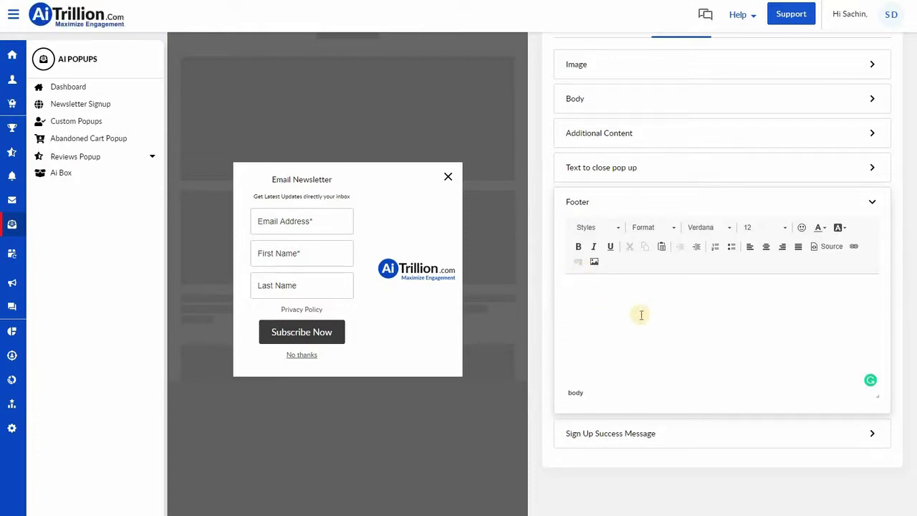
pyautogui.click(674, 436)
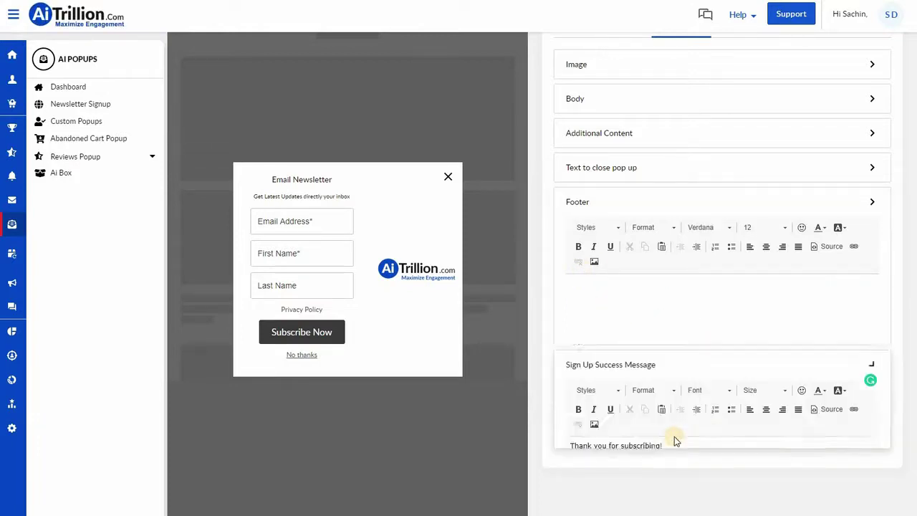
pyautogui.tripleClick(585, 319)
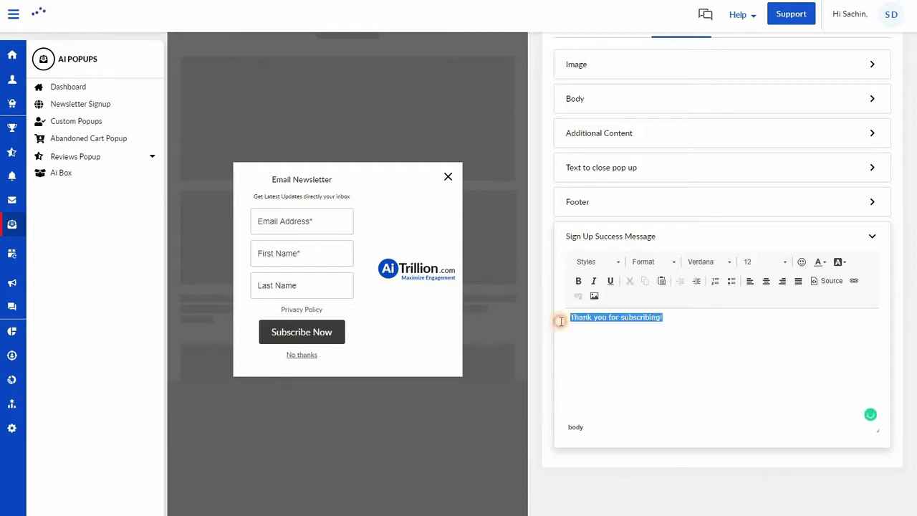
pyautogui.click(706, 320)
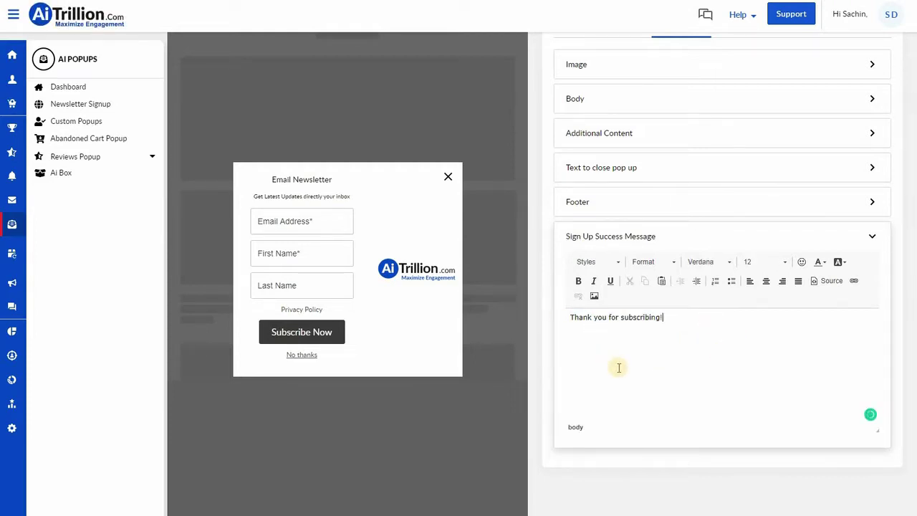
# Change the content image alignment so the logo sits above the newsletter text and form fields
pyautogui.scroll(2, 618, 367)
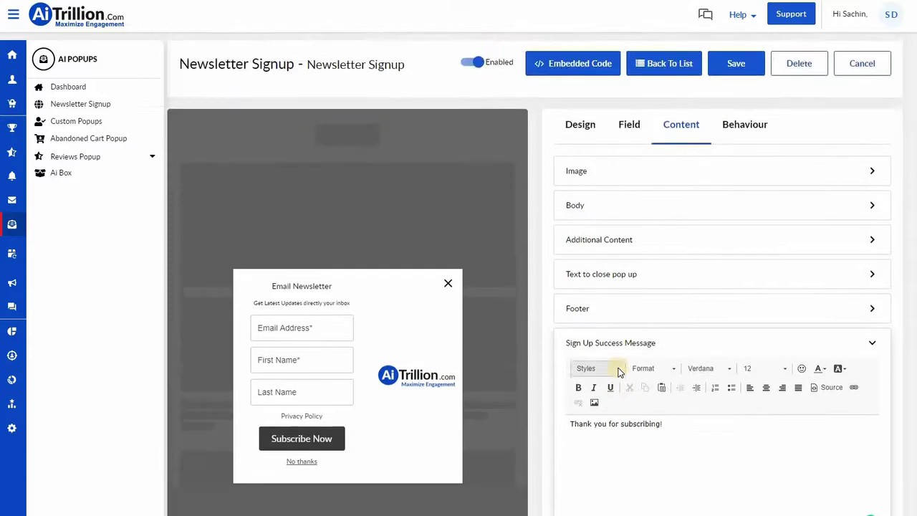
pyautogui.click(608, 241)
pyautogui.click(597, 204)
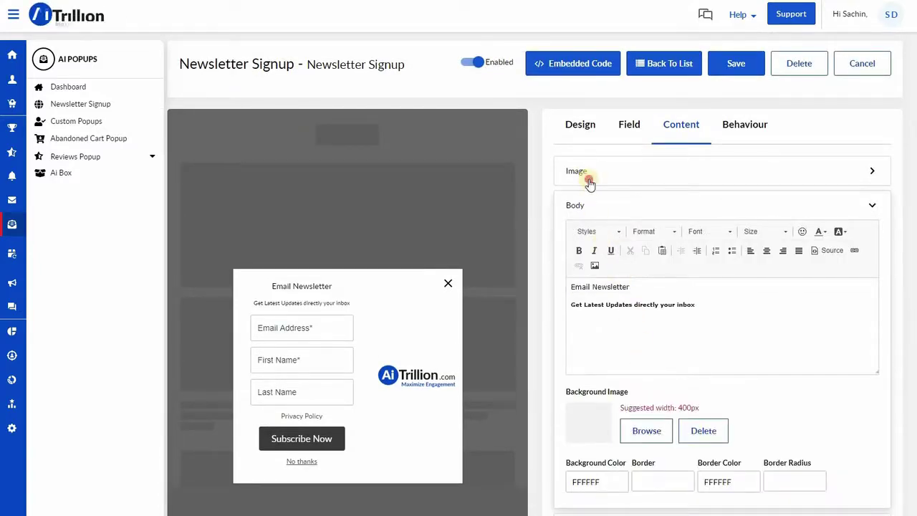
pyautogui.click(587, 175)
pyautogui.click(600, 299)
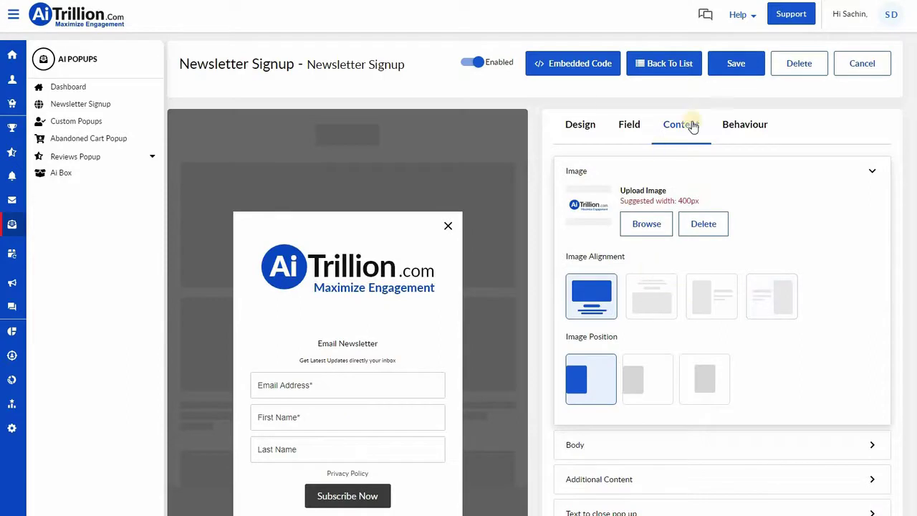
# Examine the display rule options in the popup's behaviour settings, keeping Immediately, and check the display frequency settings
pyautogui.click(760, 131)
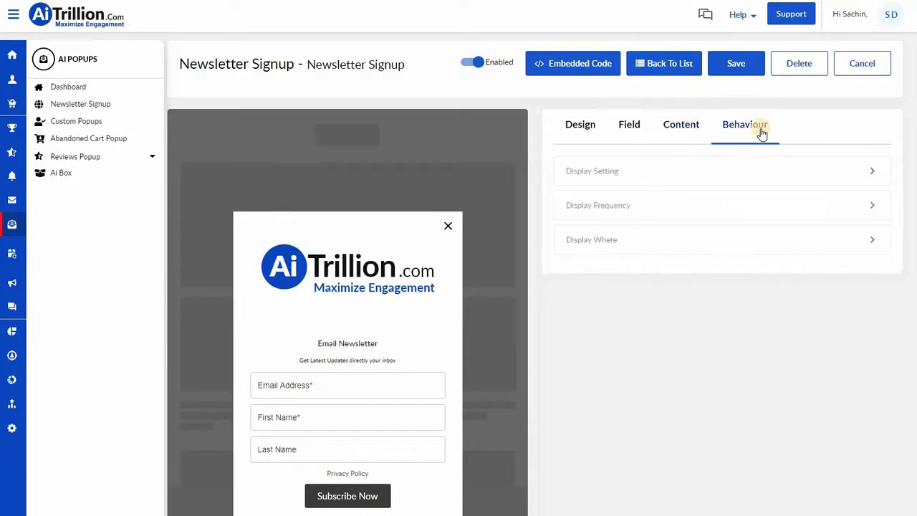
pyautogui.click(620, 172)
pyautogui.click(679, 206)
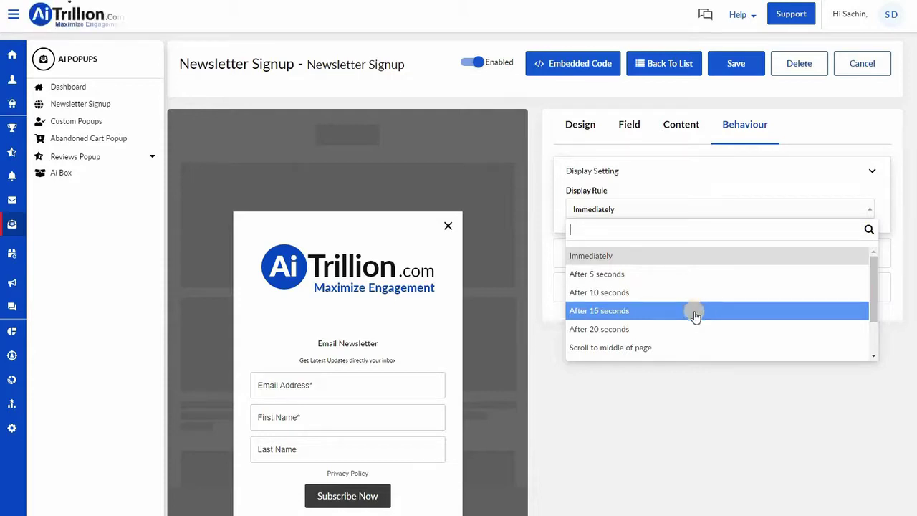
pyautogui.scroll(-3, 698, 348)
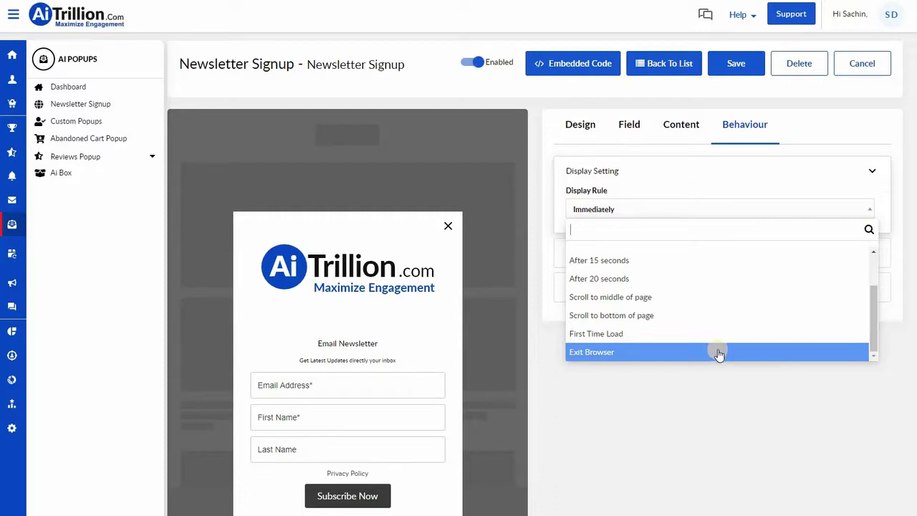
pyautogui.click(720, 380)
pyautogui.click(770, 258)
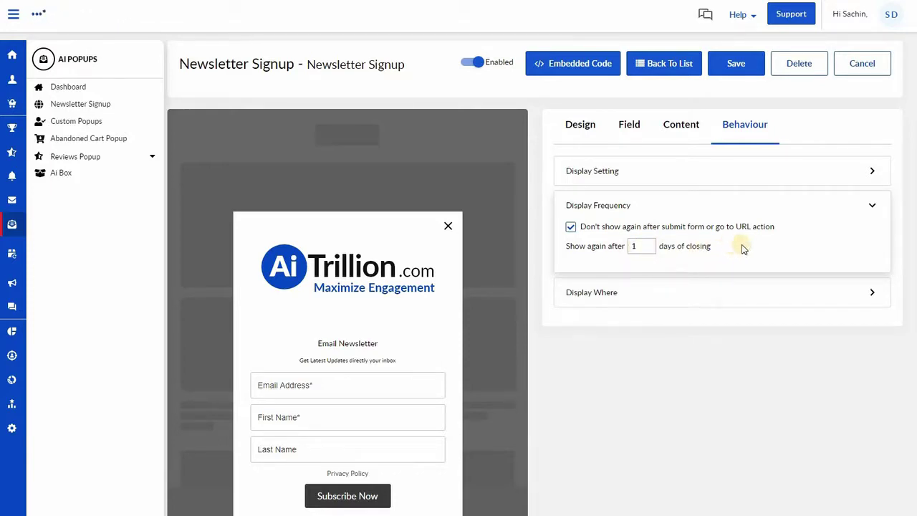
# Try the Home Page, Cart Page and Thank You Page display locations, settling on Url with the path "/"
pyautogui.click(707, 293)
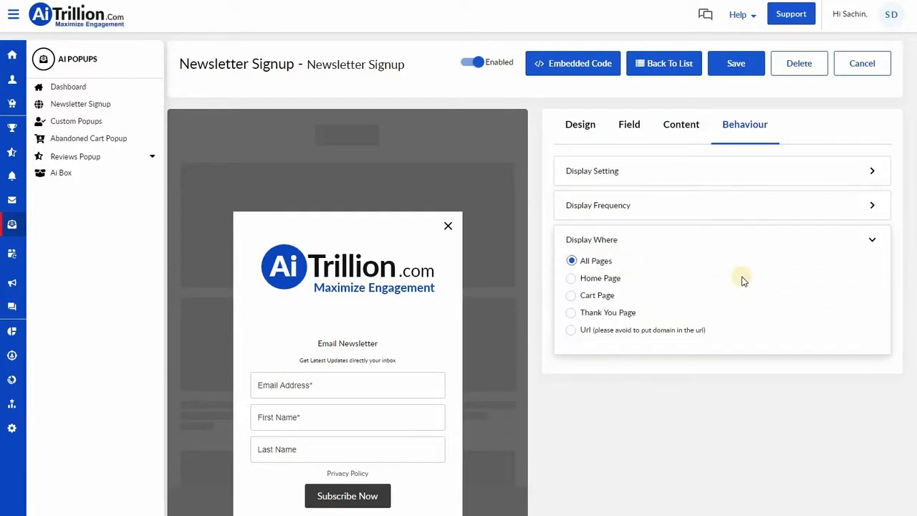
pyautogui.click(571, 283)
pyautogui.click(571, 295)
pyautogui.click(571, 315)
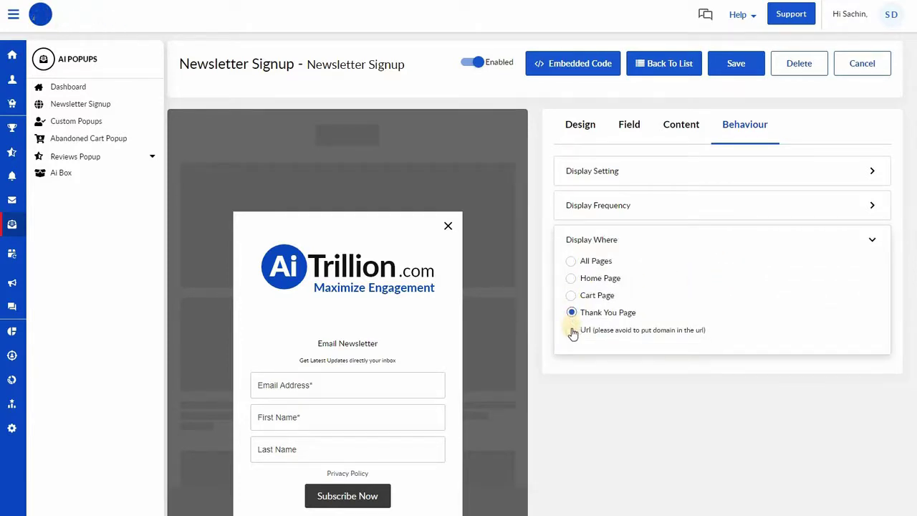
pyautogui.click(571, 328)
pyautogui.click(664, 349)
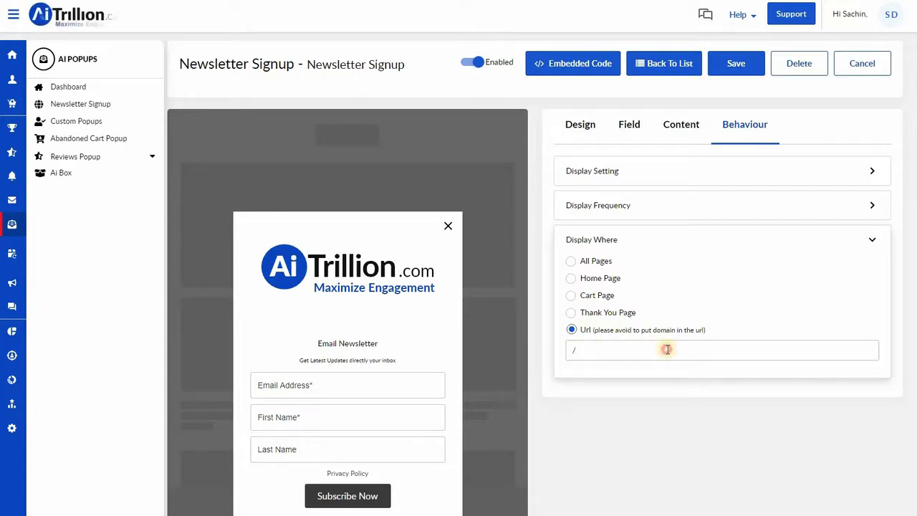
pyautogui.click(708, 350)
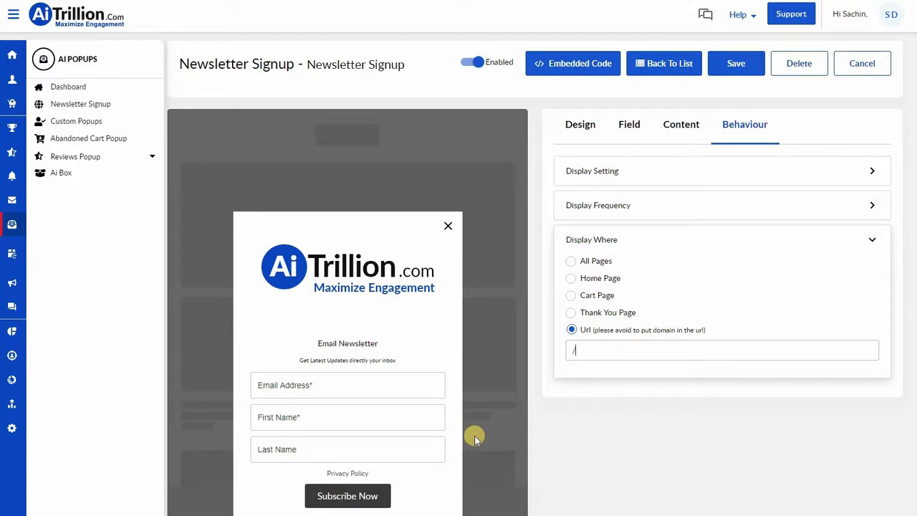
pyautogui.scroll(-1, 482, 437)
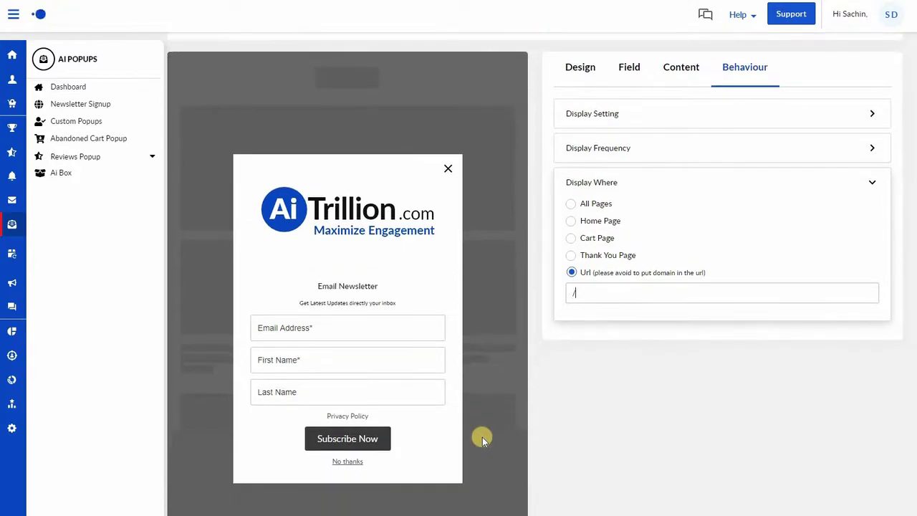
pyautogui.scroll(1, 482, 437)
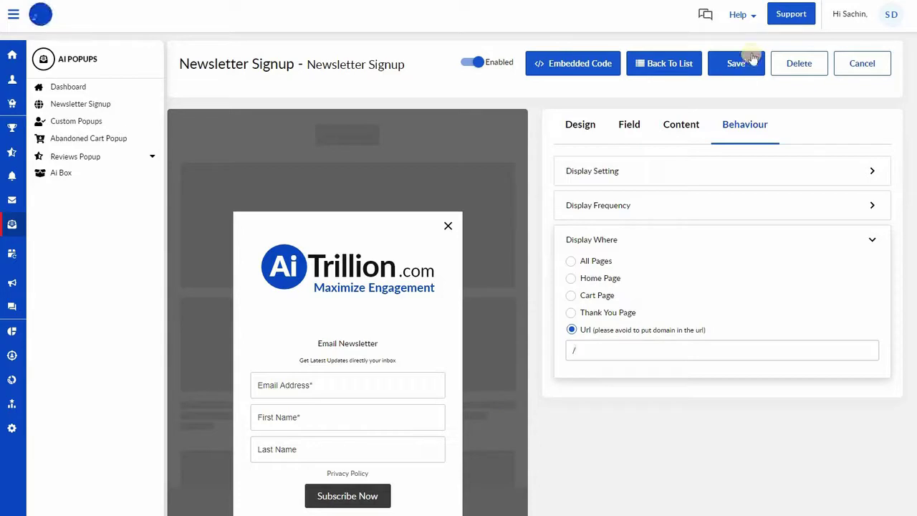
# Disable the newsletter signup popup and enable it again, confirming both status changes
pyautogui.click(474, 62)
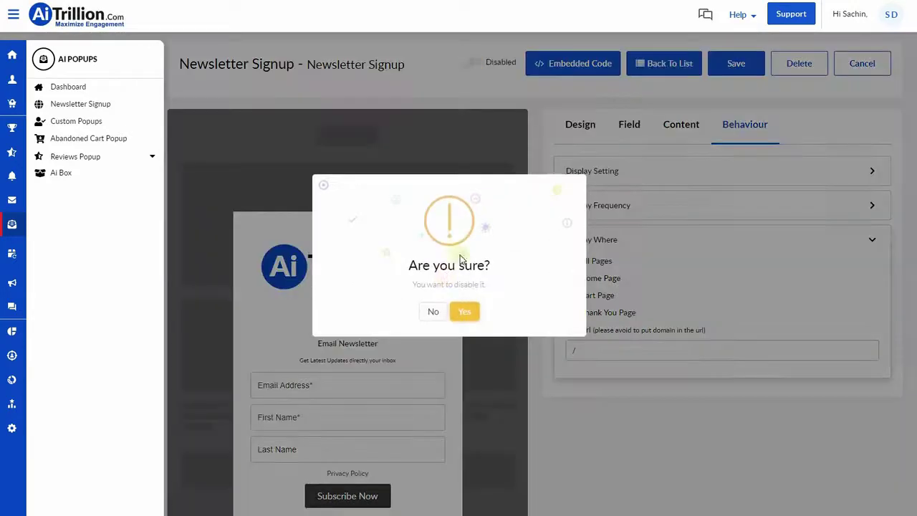
pyautogui.click(464, 313)
pyautogui.click(455, 312)
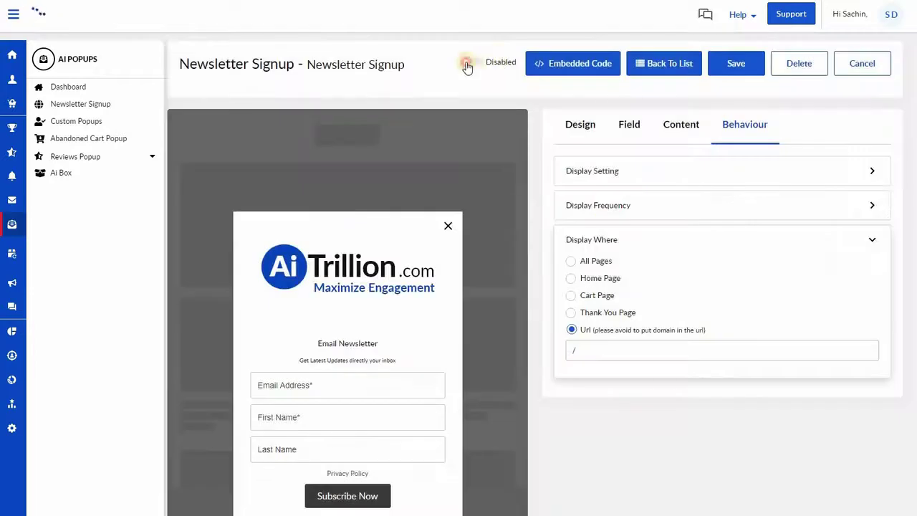
pyautogui.click(467, 65)
pyautogui.click(465, 313)
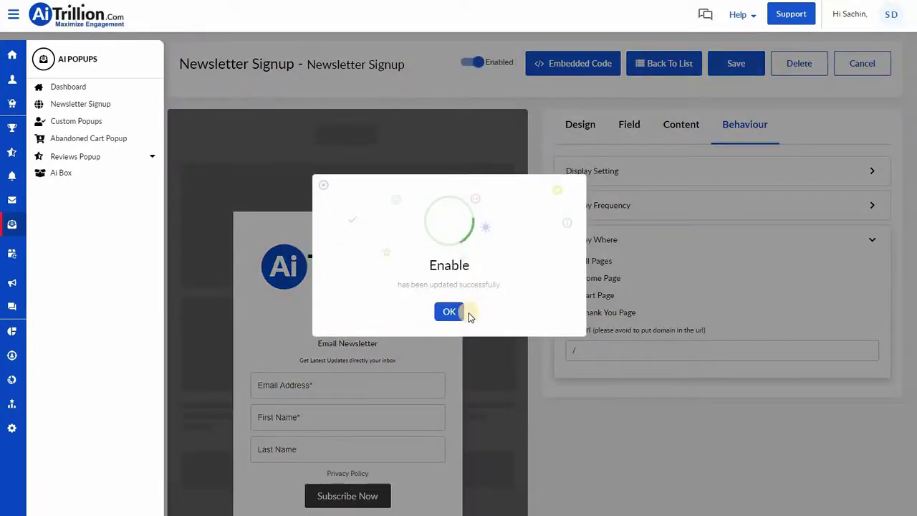
pyautogui.click(450, 313)
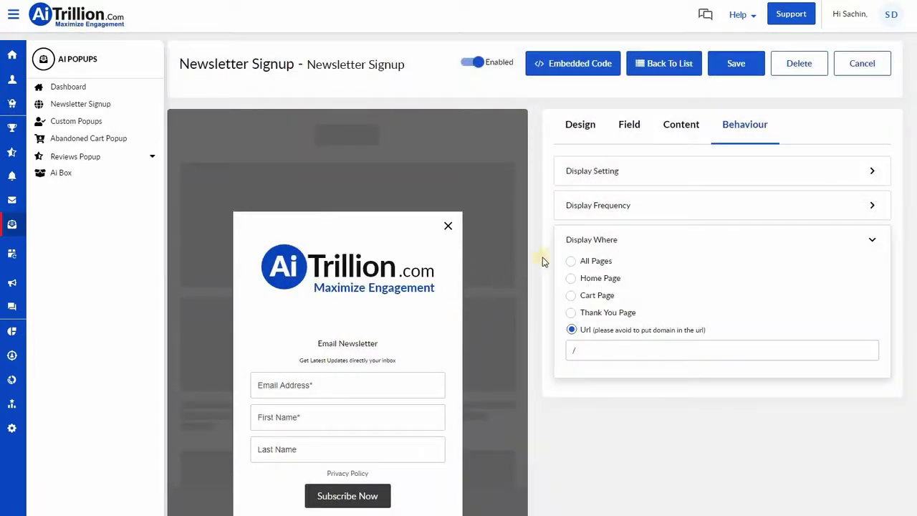